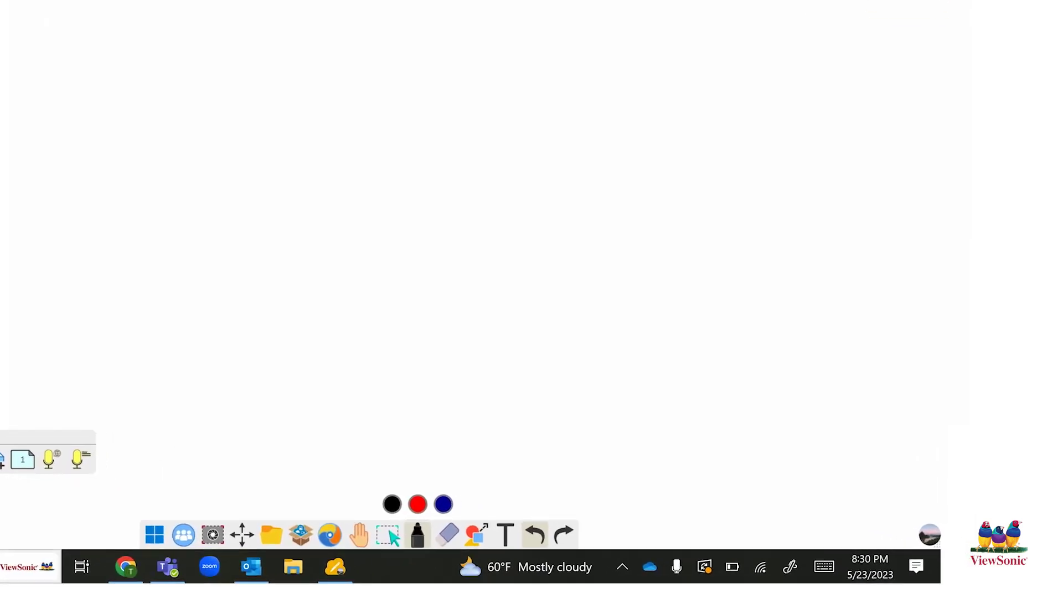
Draw a large curved black arrow down the right side of the whiteboard
{"action": "left_click_drag", "start_coordinate": [788, 272], "coordinate": [800, 268]}
{"action": "mouse_move", "coordinate": [720, 101]}
{"action": "left_mouse_down"}
{"action": "mouse_move", "coordinate": [857, 432]}
{"action": "mouse_move", "coordinate": [826, 458]}
{"action": "left_mouse_up"}
{"action": "left_click_drag", "start_coordinate": [876, 480], "coordinate": [885, 392]}
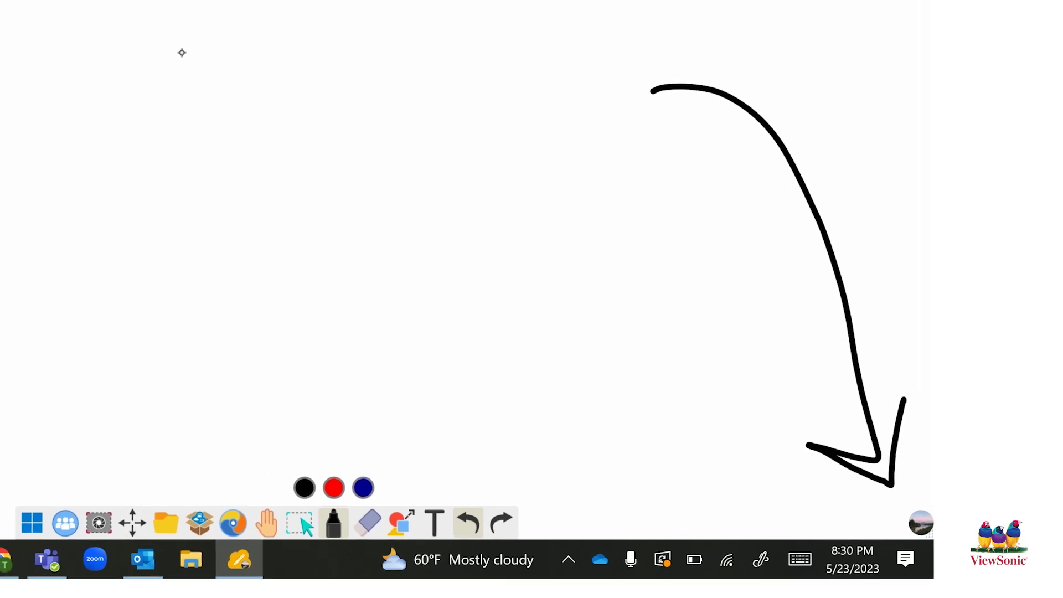
Draw a vertical black arrow on the left, then bring up the Magic Box file browser
{"action": "left_click_drag", "start_coordinate": [176, 8], "coordinate": [170, 480]}
{"action": "left_click_drag", "start_coordinate": [115, 425], "coordinate": [171, 481]}
{"action": "left_click_drag", "start_coordinate": [275, 503], "coordinate": [314, 426]}
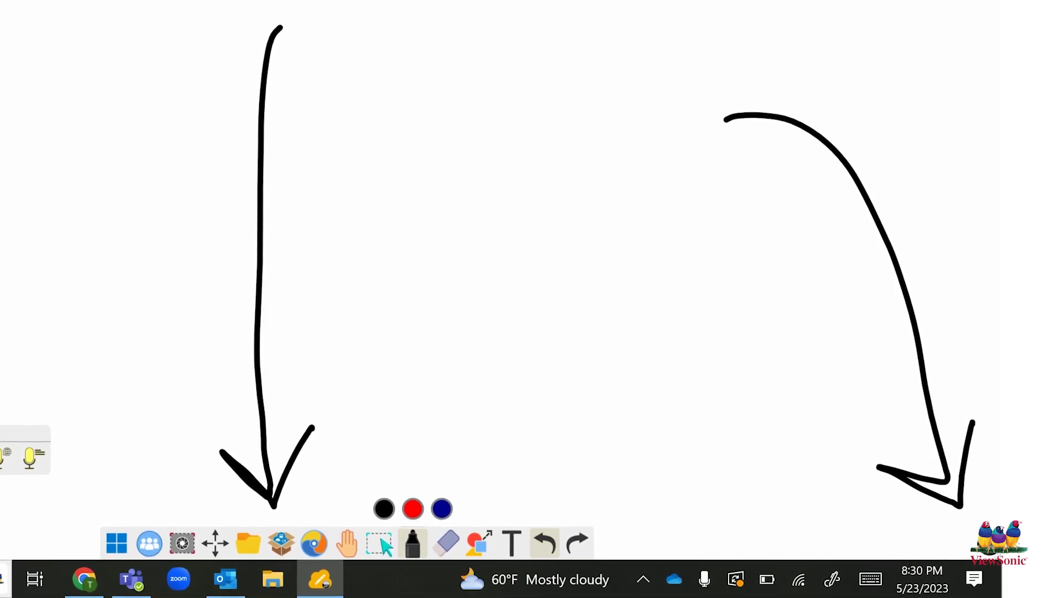
{"action": "left_click", "coordinate": [249, 543]}
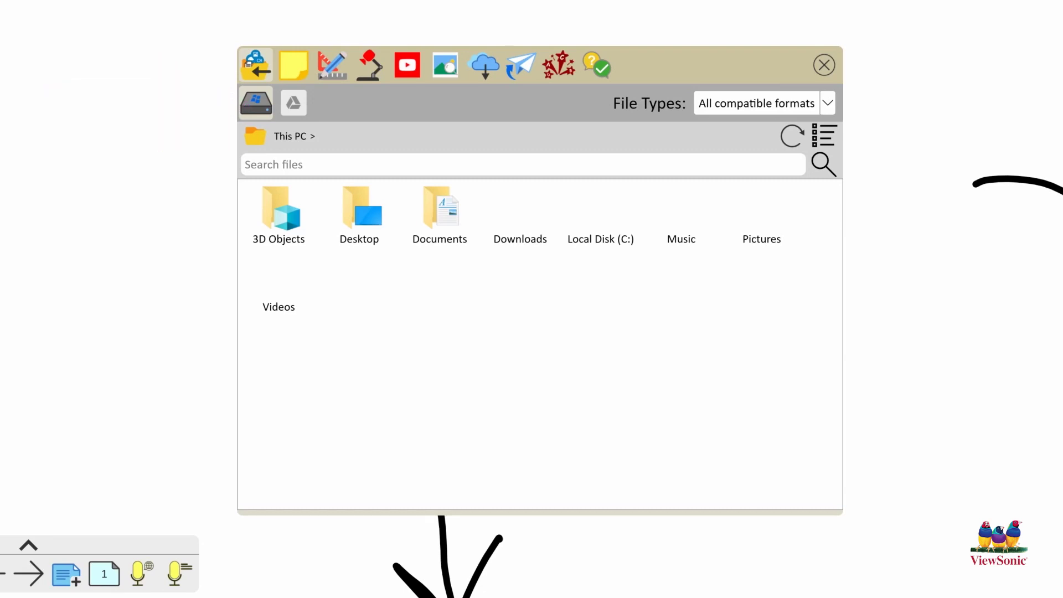
From Documents, move up folder levels until the C:\ drive is showing
{"action": "left_click", "coordinate": [440, 212]}
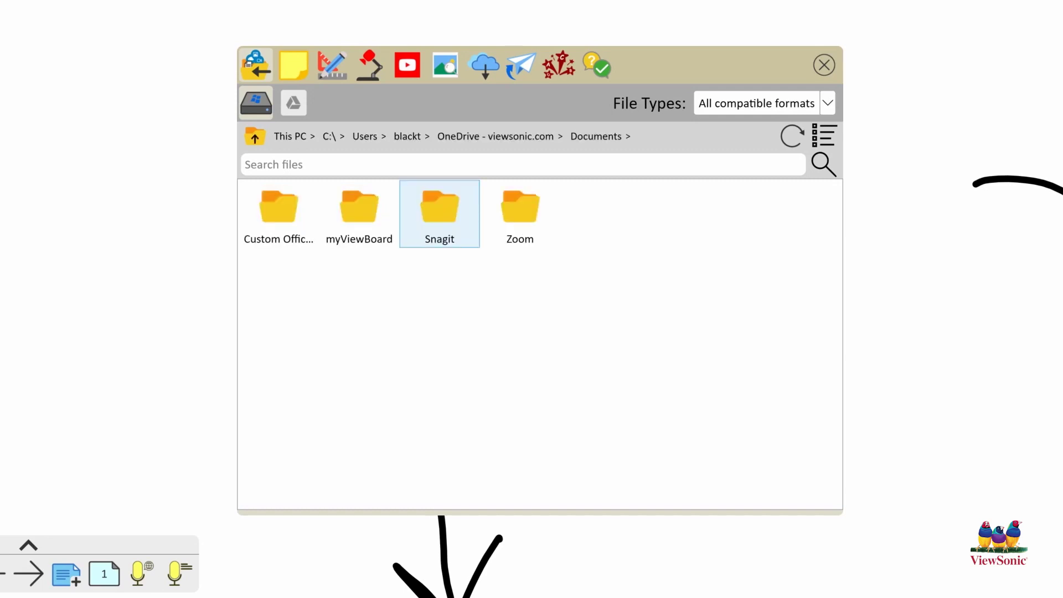
{"action": "left_click", "coordinate": [254, 137]}
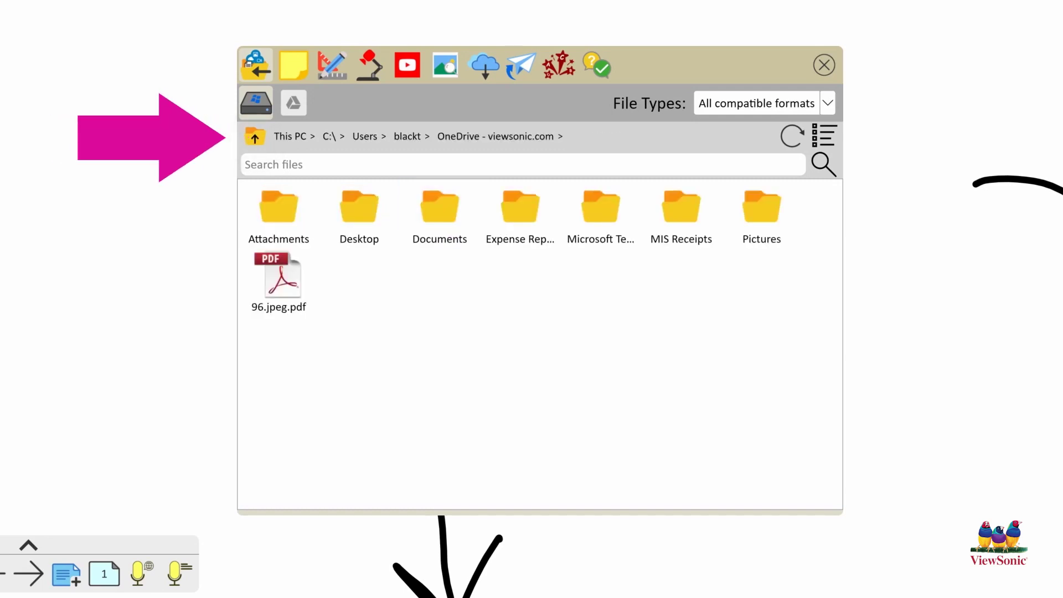
{"action": "left_click", "coordinate": [255, 136]}
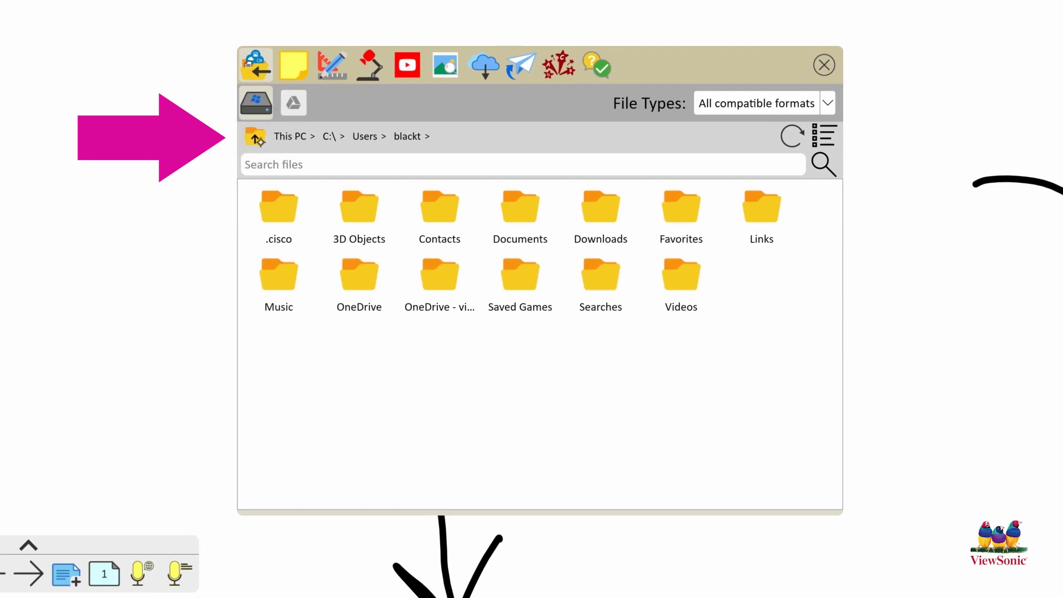
{"action": "left_click", "coordinate": [254, 136]}
{"action": "left_click", "coordinate": [254, 137]}
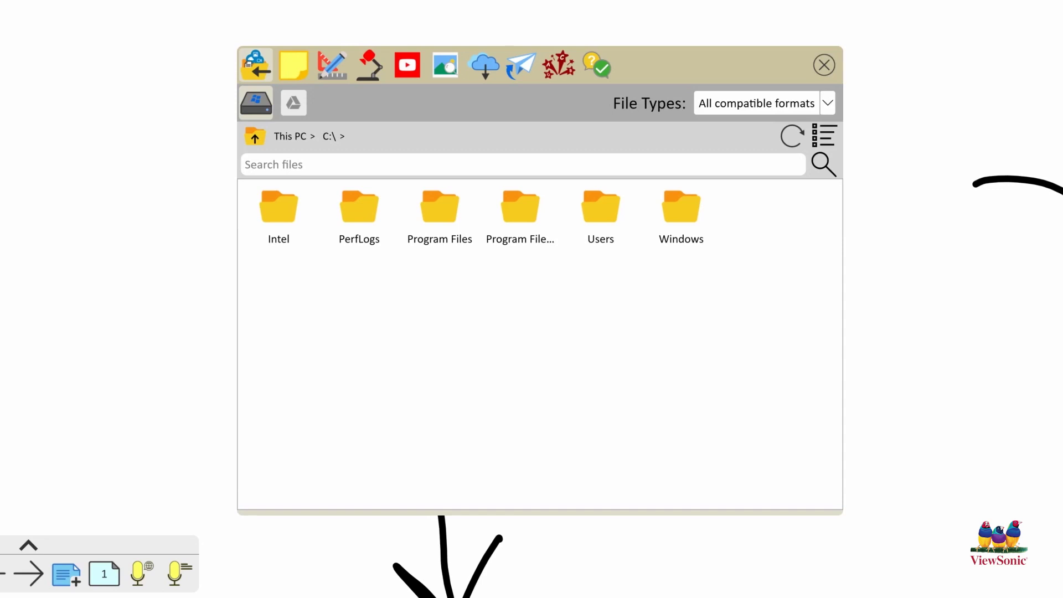
Switch to Google Drive, enter the Training folder and expand the file-type filter list
{"action": "left_click", "coordinate": [293, 102]}
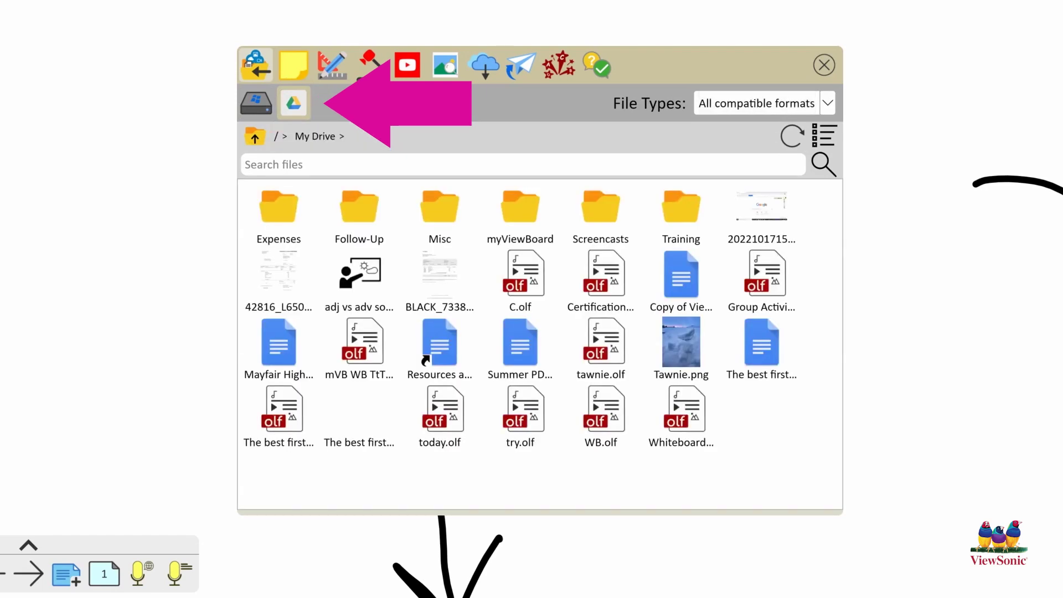
{"action": "left_click", "coordinate": [293, 102]}
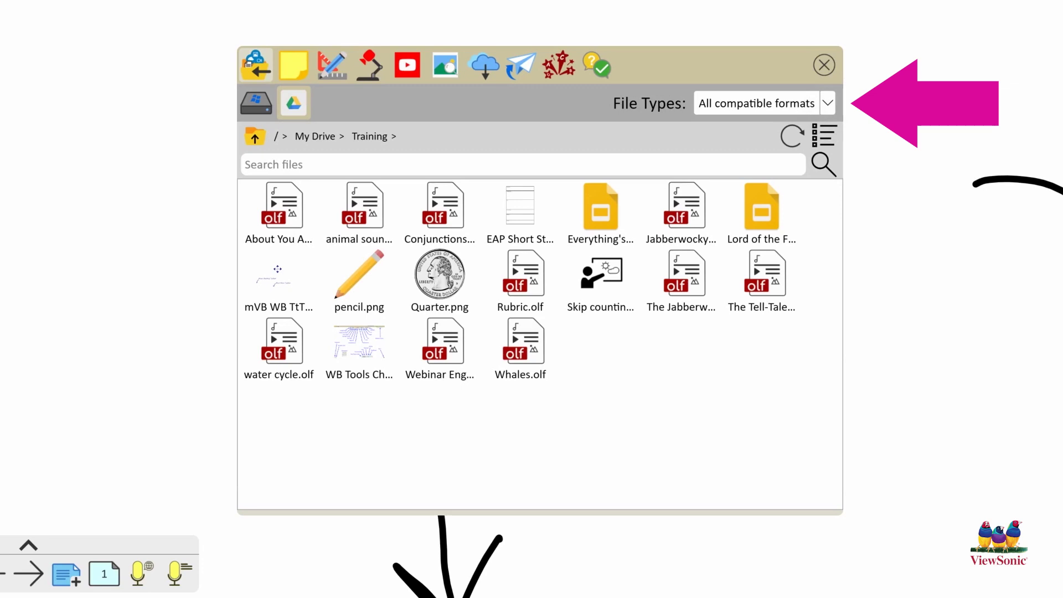
{"action": "left_click", "coordinate": [828, 103]}
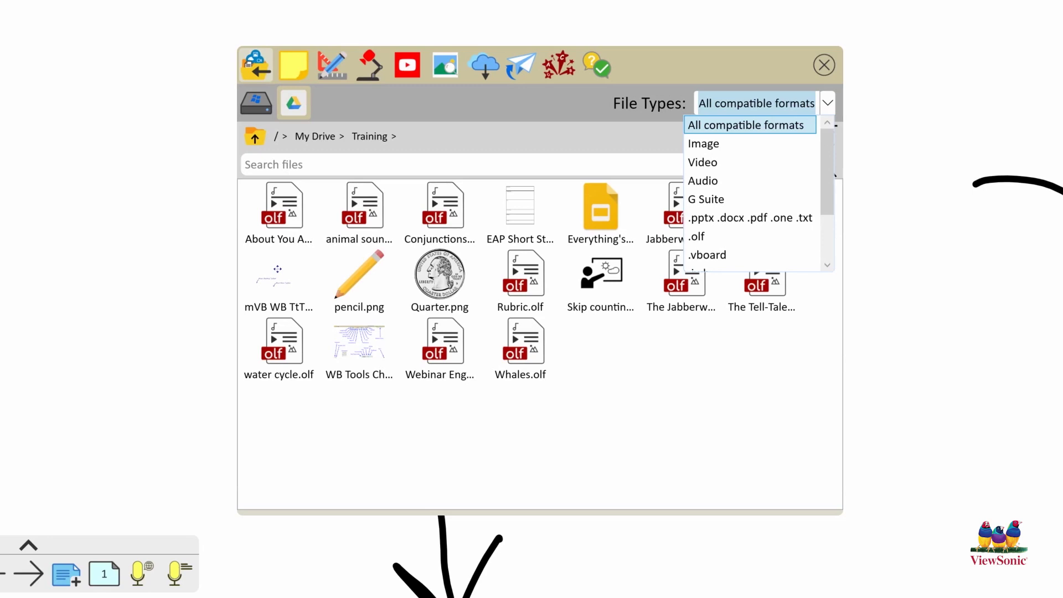
{"action": "key", "text": "Escape"}
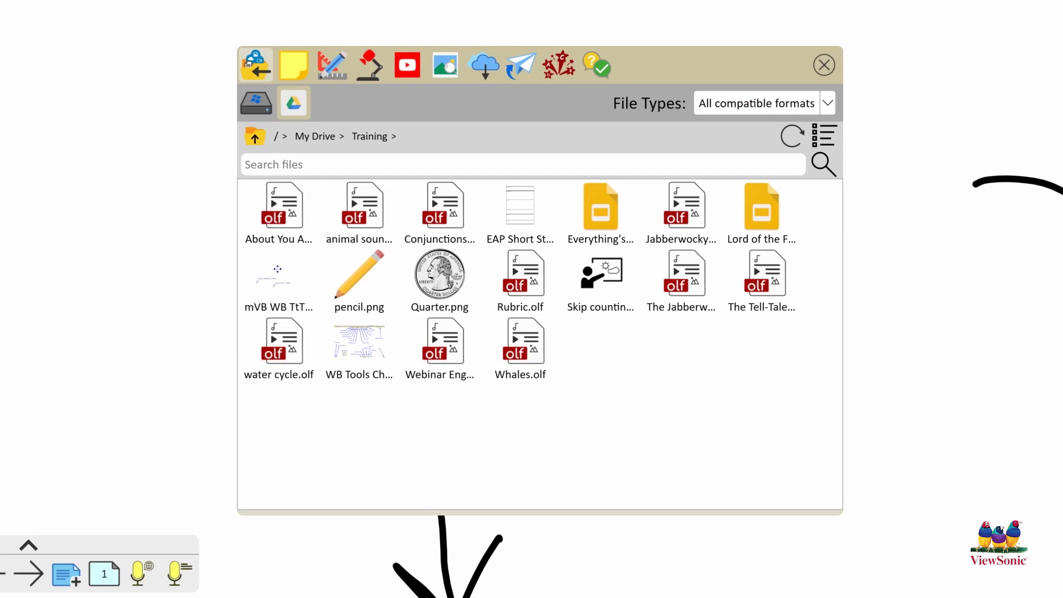
Load the Lord of the Flies Google Slides file into the slide import grid
{"action": "left_click", "coordinate": [762, 212]}
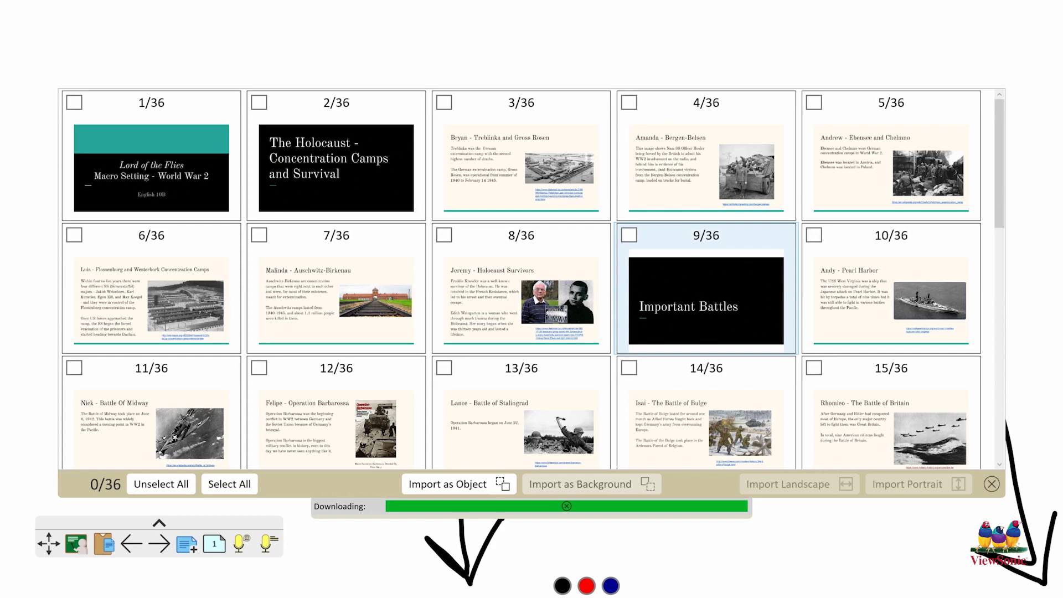
{"action": "mouse_move", "coordinate": [999, 162]}
{"action": "left_mouse_down"}
{"action": "mouse_move", "coordinate": [998, 376]}
{"action": "mouse_move", "coordinate": [1000, 145]}
{"action": "left_mouse_up"}
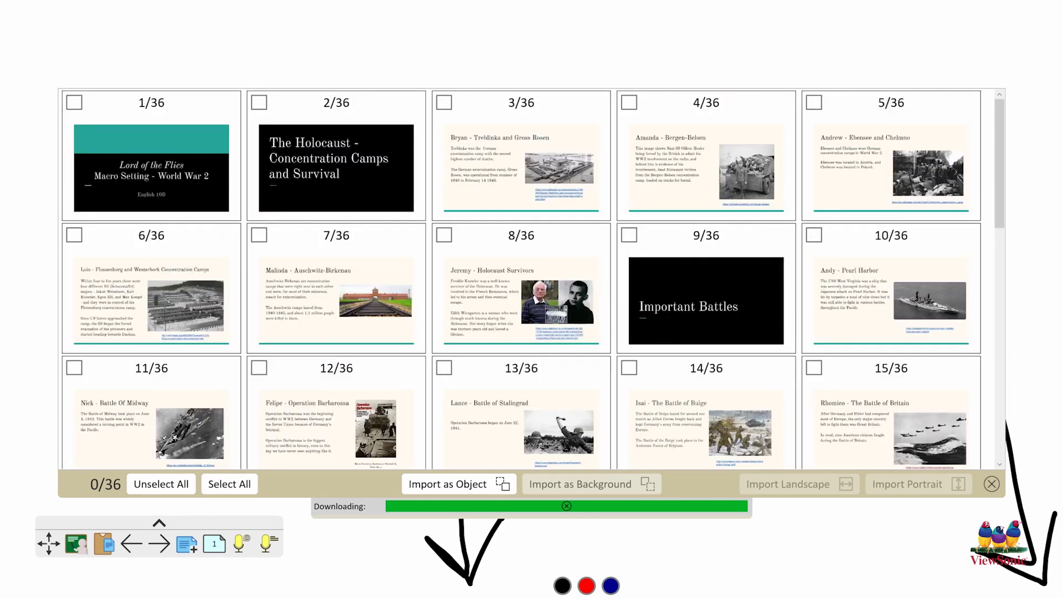
Try Select All and Unselect All, then toggle slides 1 and 2 on and off
{"action": "left_click", "coordinate": [229, 484]}
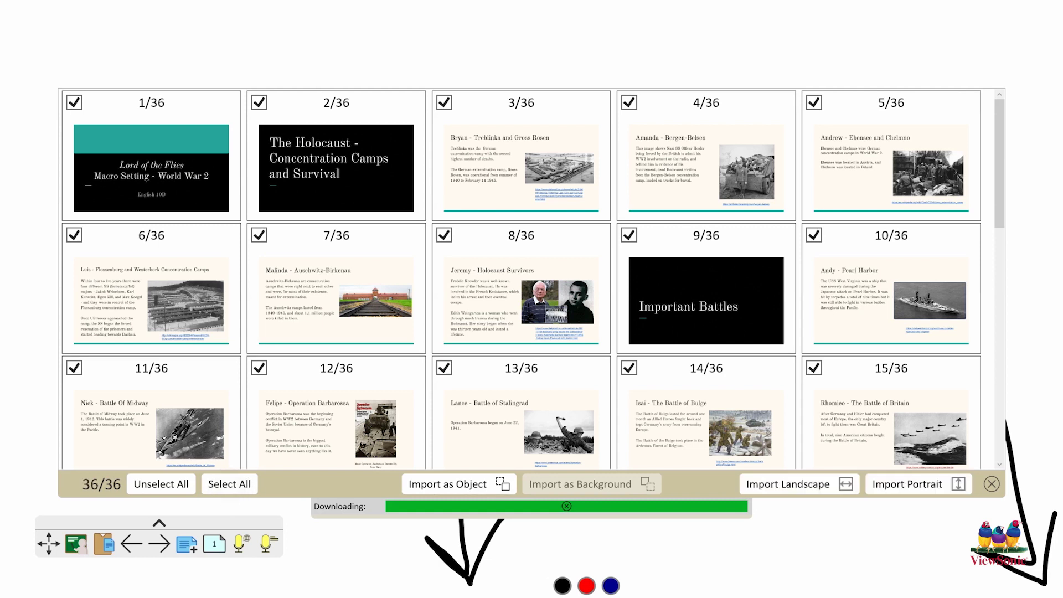
{"action": "left_click", "coordinate": [161, 484]}
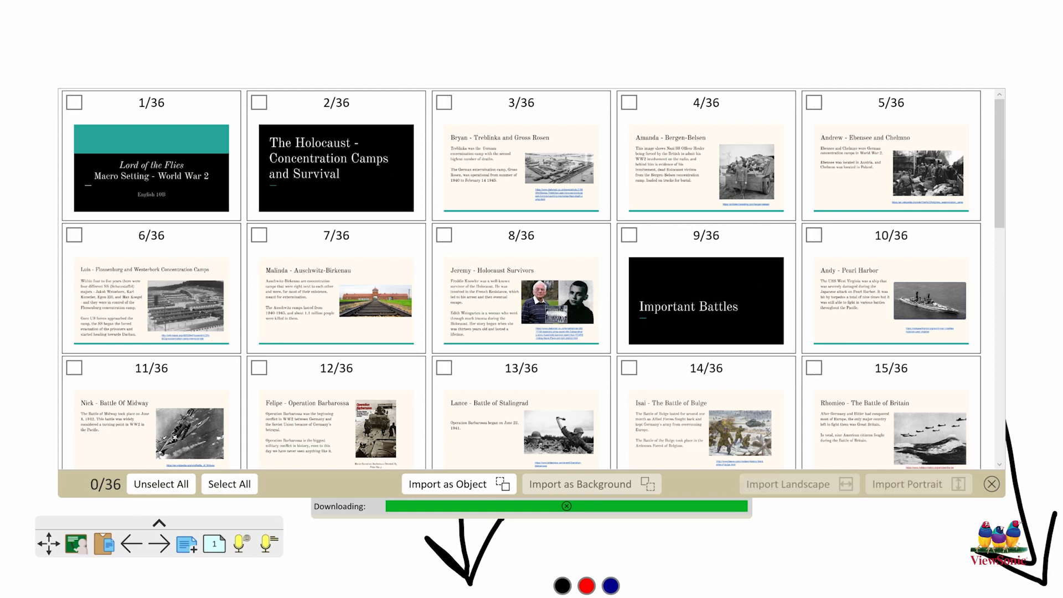
{"action": "left_click", "coordinate": [169, 176]}
{"action": "left_click", "coordinate": [333, 158]}
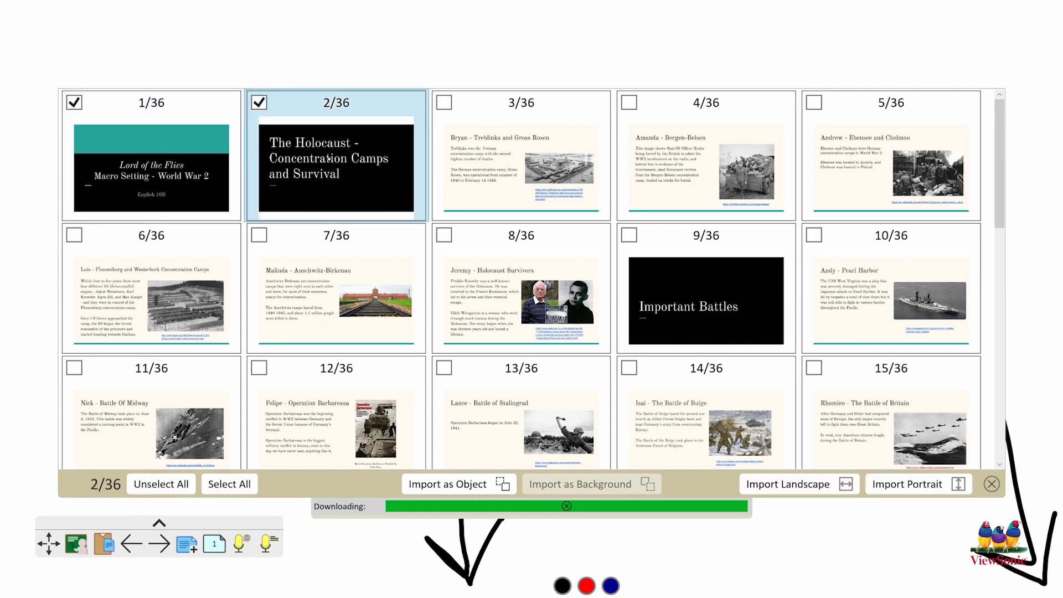
{"action": "left_click", "coordinate": [158, 167]}
{"action": "left_click", "coordinate": [330, 163]}
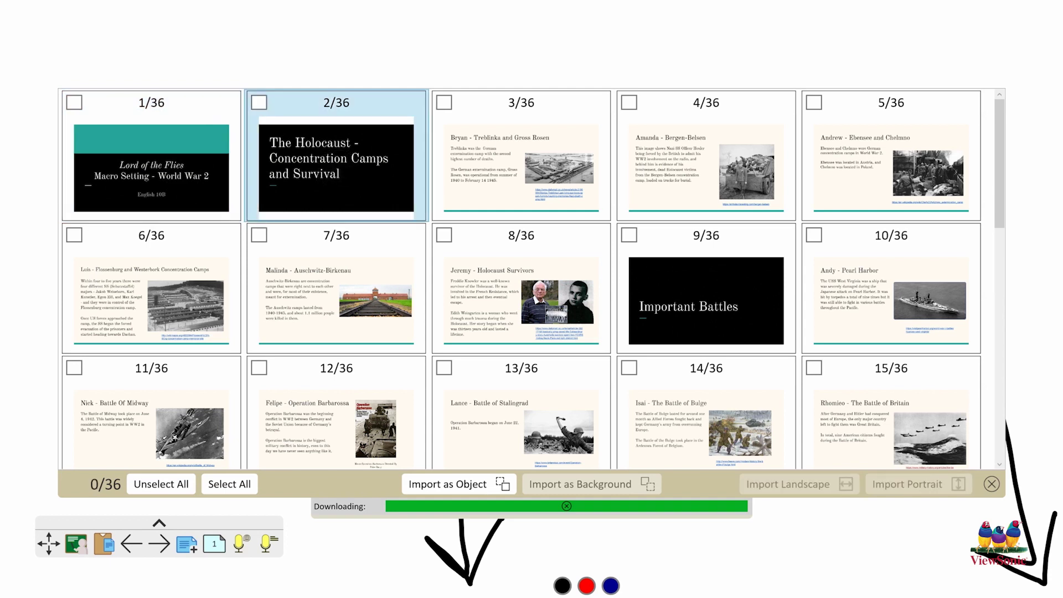
Import slide 3, Bryan - Treblinka and Gross Rosen, as the page background
{"action": "left_click", "coordinate": [532, 179]}
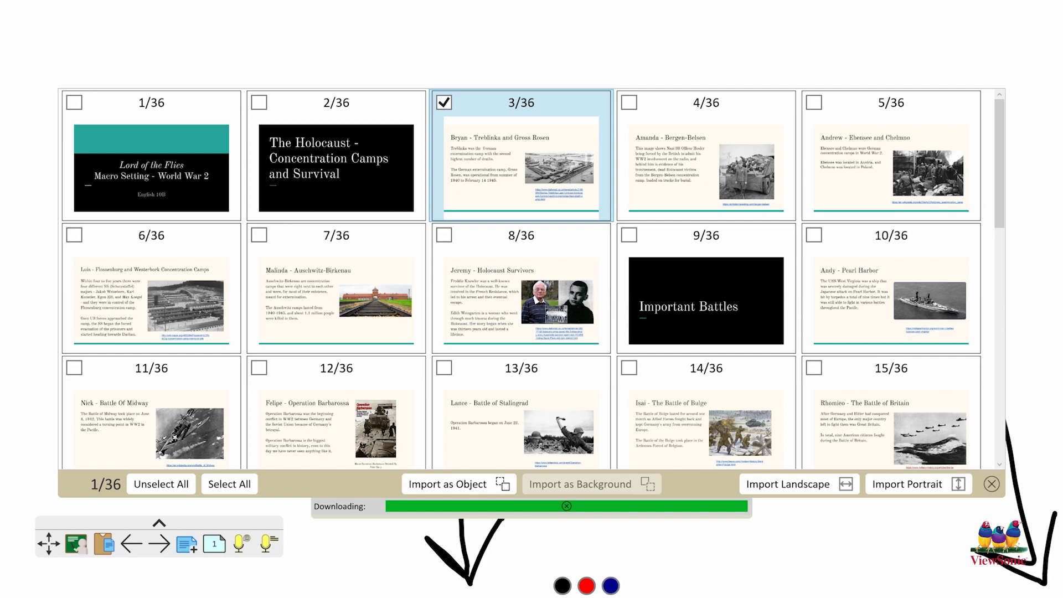
{"action": "left_click", "coordinate": [447, 483]}
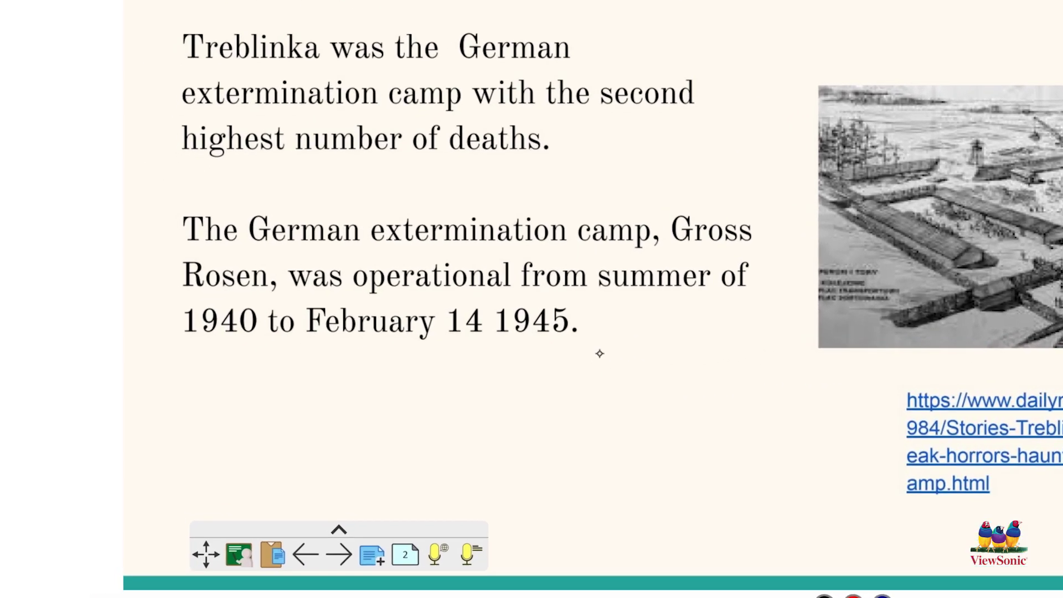
Draw an arrow below the Treblinka slide text and show the page thumbnails
{"action": "left_click_drag", "start_coordinate": [447, 360], "coordinate": [287, 455]}
{"action": "mouse_move", "coordinate": [408, 425]}
{"action": "left_mouse_down"}
{"action": "mouse_move", "coordinate": [430, 506]}
{"action": "mouse_move", "coordinate": [467, 492]}
{"action": "left_mouse_up"}
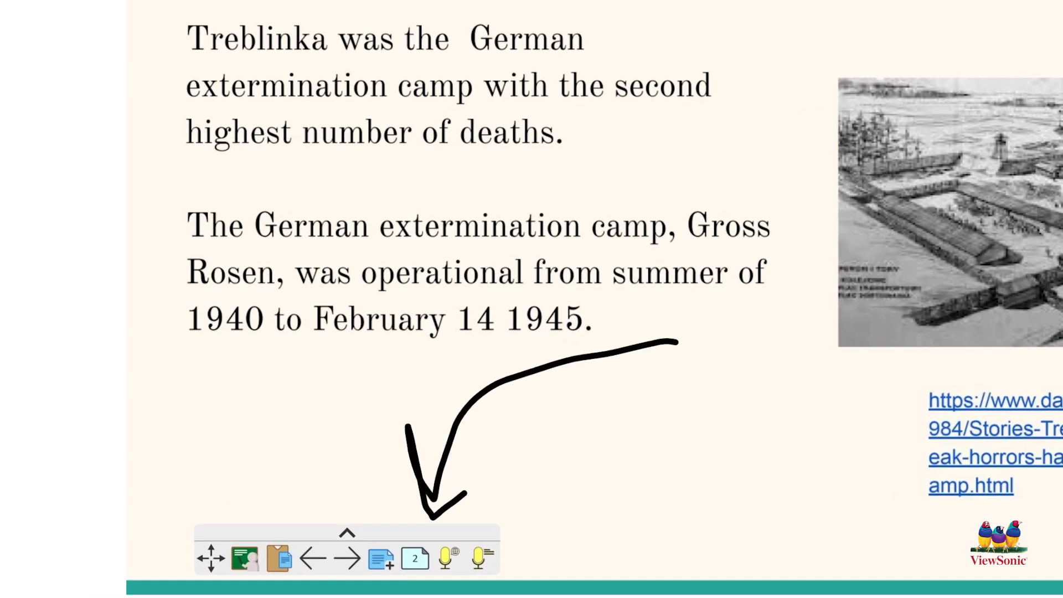
{"action": "left_click", "coordinate": [414, 558]}
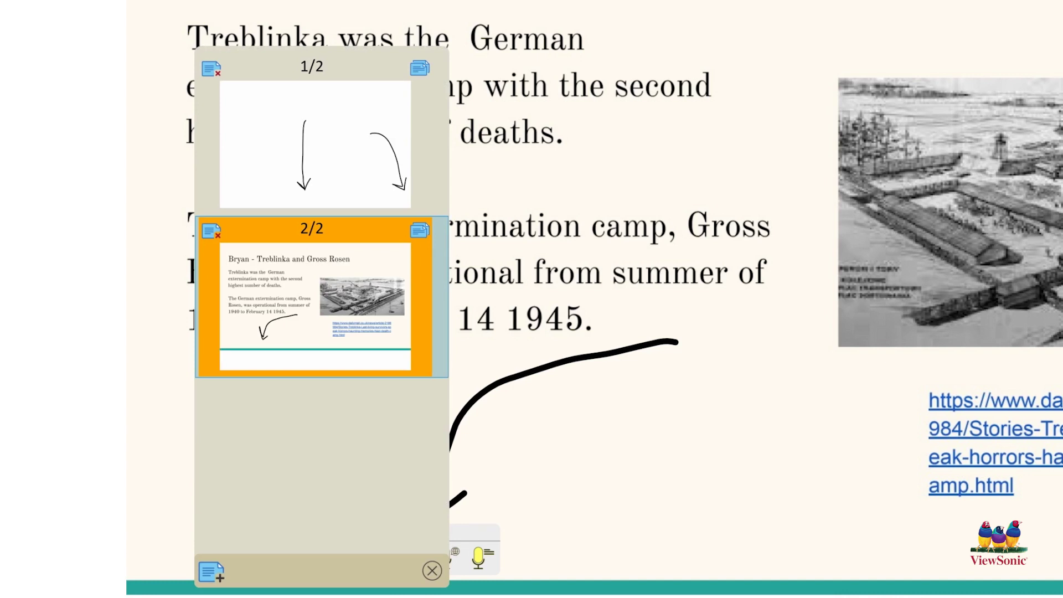
Close the thumbnails, return to the first arrow page and reopen the Magic Box
{"action": "left_click", "coordinate": [431, 571]}
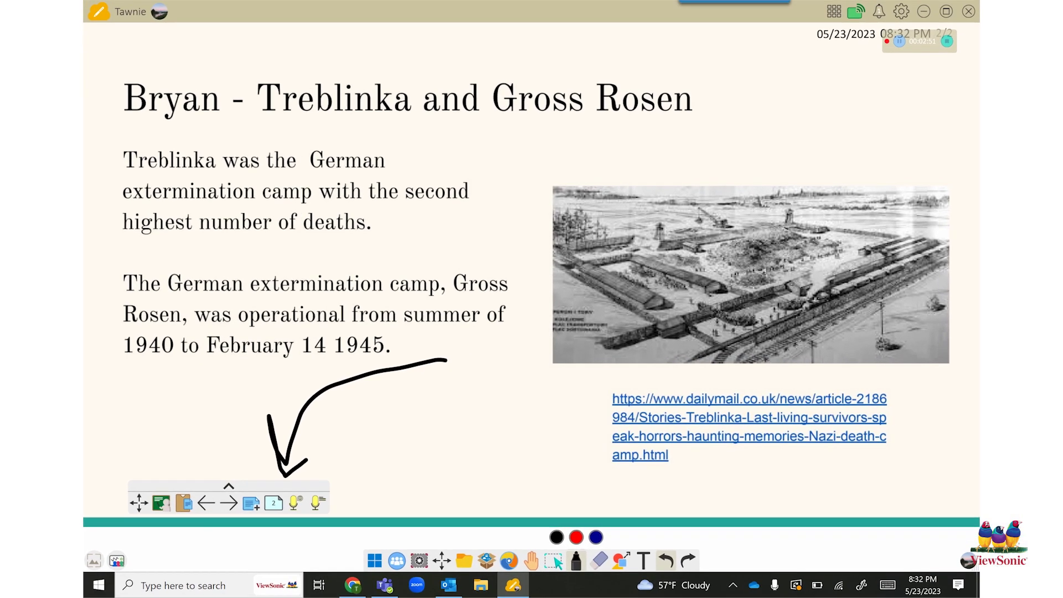
{"action": "left_click", "coordinate": [206, 502]}
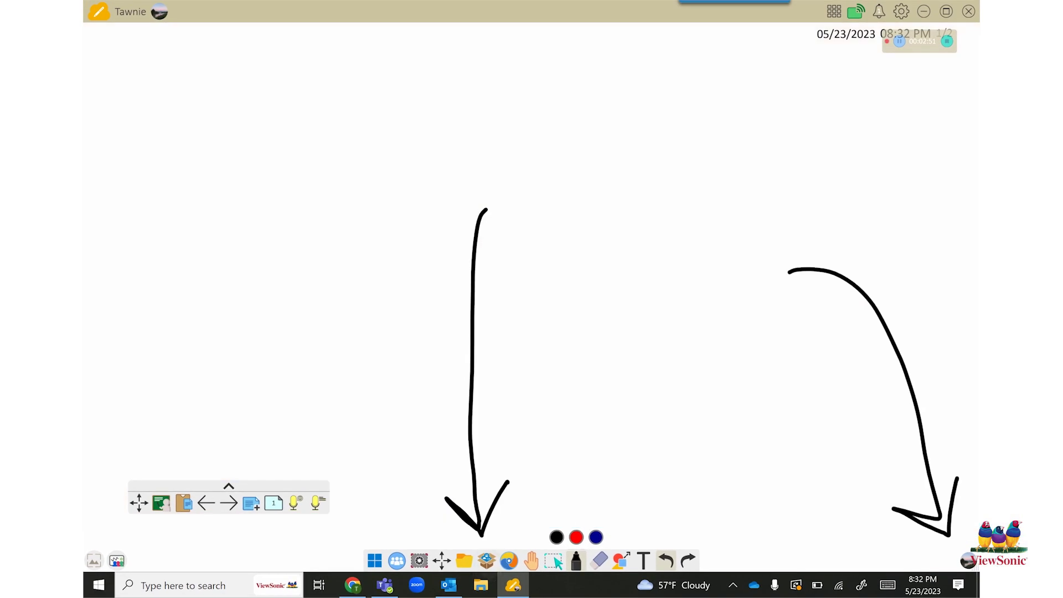
{"action": "left_click", "coordinate": [463, 560]}
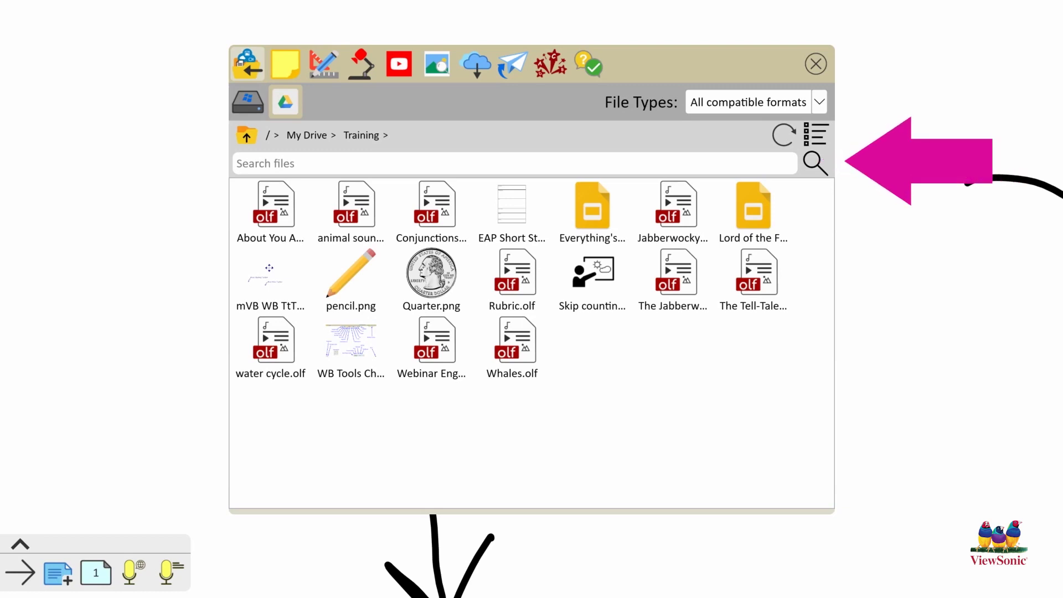
Tap into the Search files field and leave it empty
{"action": "left_click", "coordinate": [303, 163]}
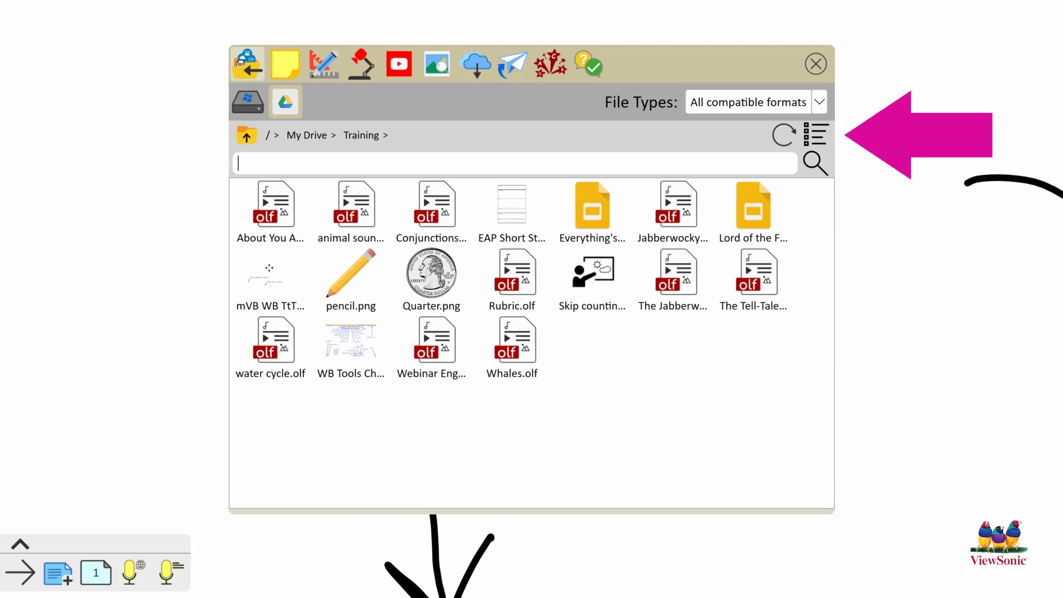
{"action": "left_click", "coordinate": [827, 134]}
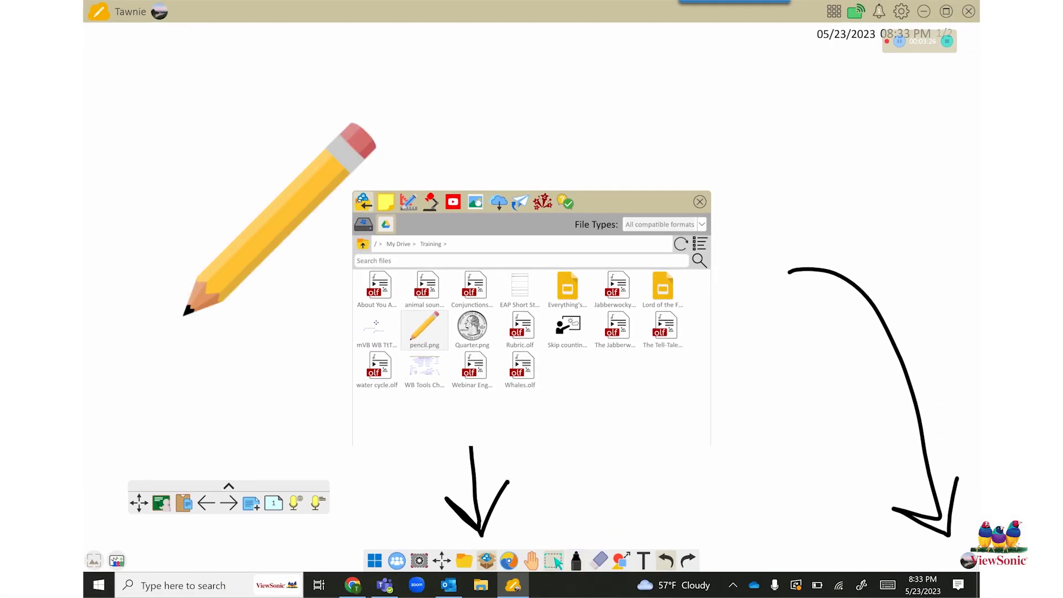
Move pencil.png to the upper right, reopen and close Magic Box, and draw a small stroke at left
{"action": "mouse_move", "coordinate": [283, 218]}
{"action": "left_mouse_down"}
{"action": "mouse_move", "coordinate": [741, 212]}
{"action": "mouse_move", "coordinate": [724, 237]}
{"action": "left_mouse_up"}
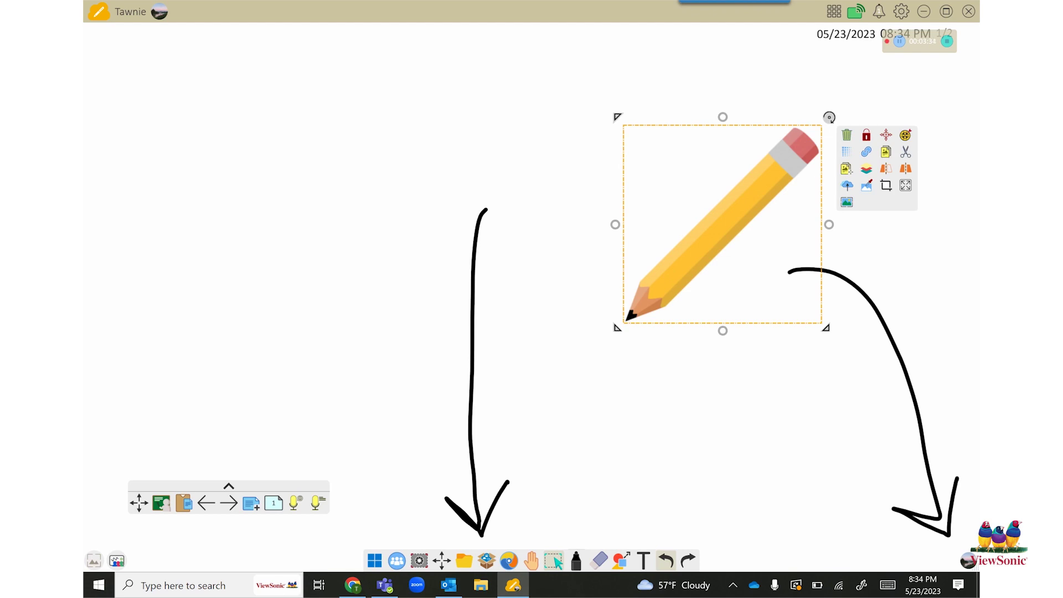
{"action": "left_click", "coordinate": [465, 561]}
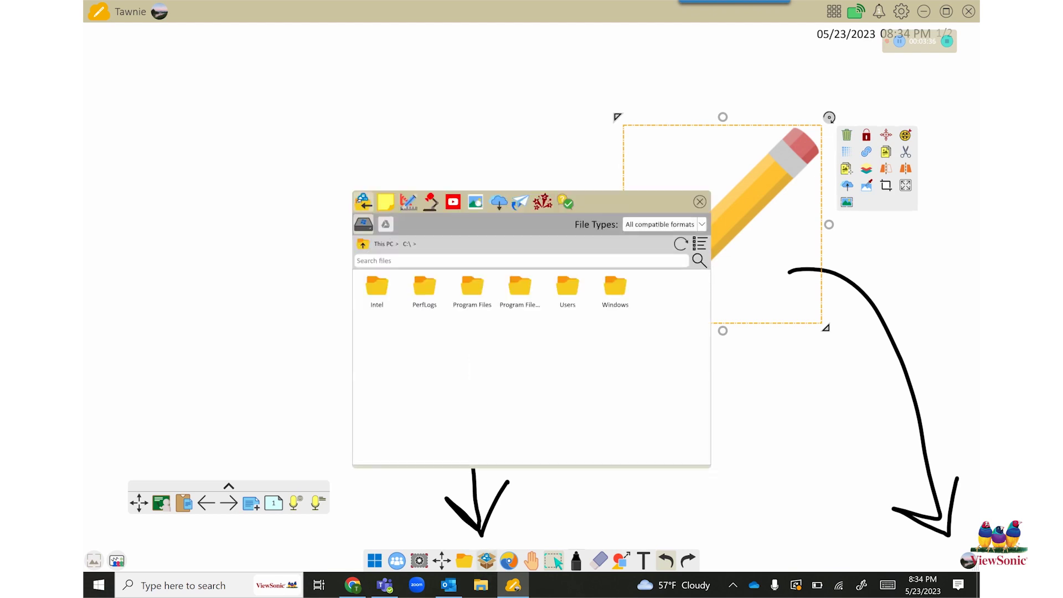
{"action": "left_click", "coordinate": [386, 224]}
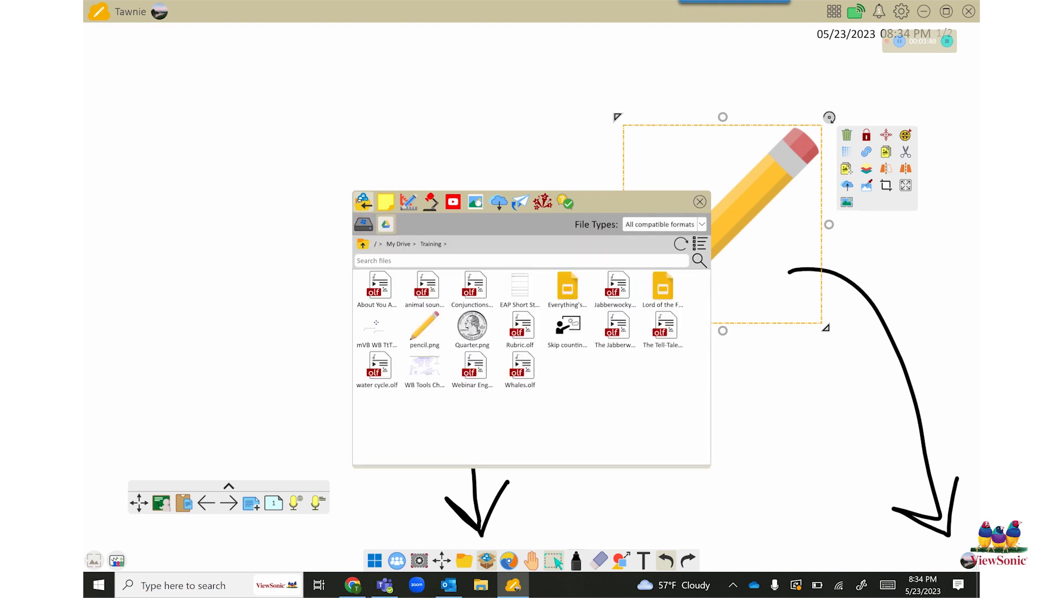
{"action": "left_click", "coordinate": [700, 203]}
{"action": "left_click", "coordinate": [576, 561]}
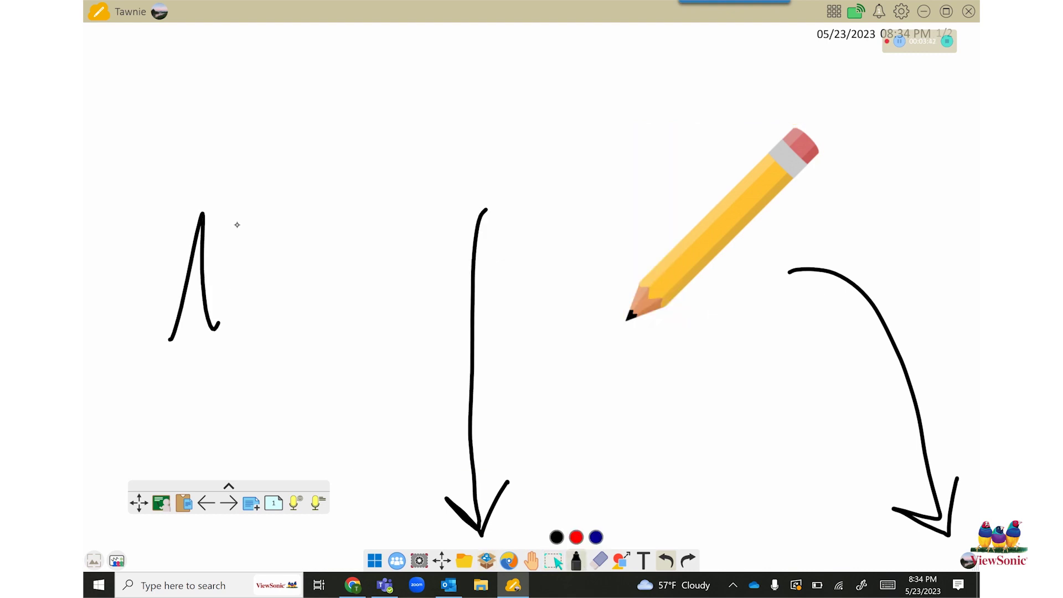